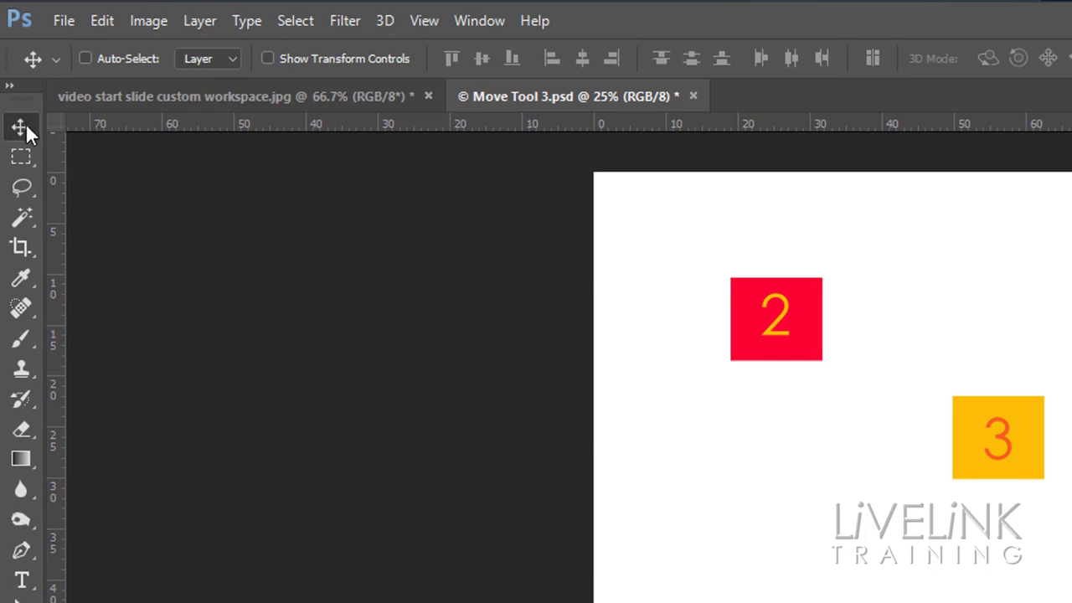
- Activate the Move tool and choose Layer as its Auto-Select target
{"action": "key", "text": "v"}
{"action": "left_click", "coordinate": [233, 59]}
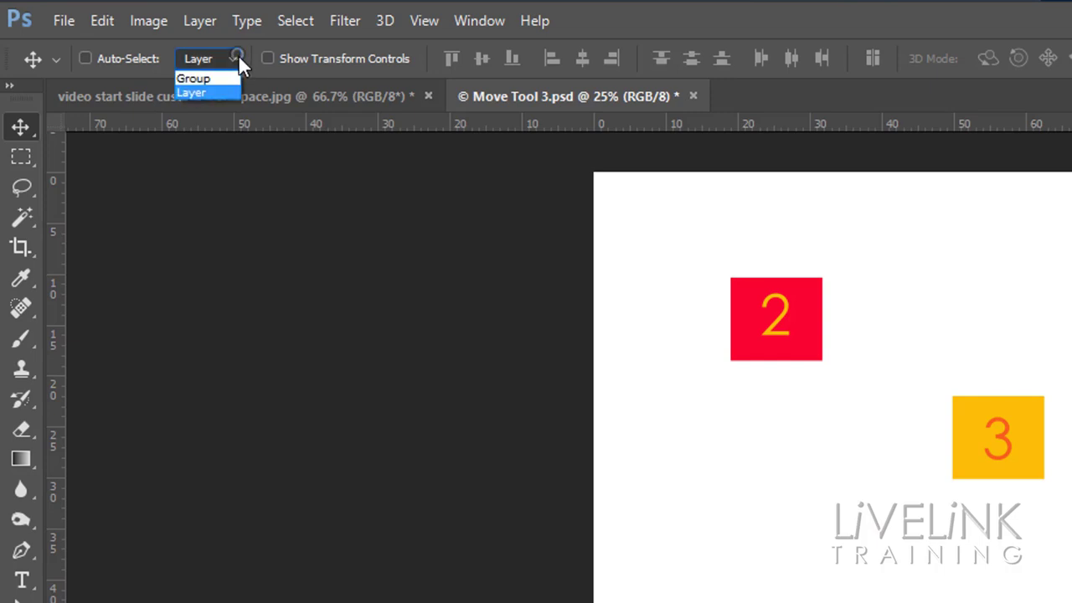
{"action": "left_click", "coordinate": [219, 91]}
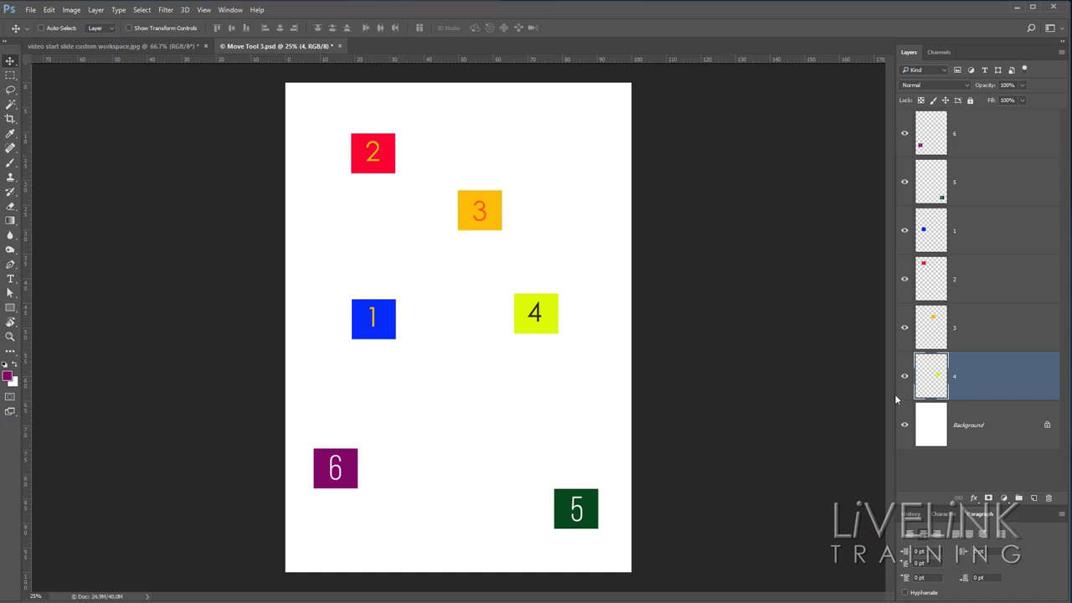
- Hide the Background layer to reveal the transparency behind the numbered squares, and show it again
{"action": "left_click", "coordinate": [903, 425]}
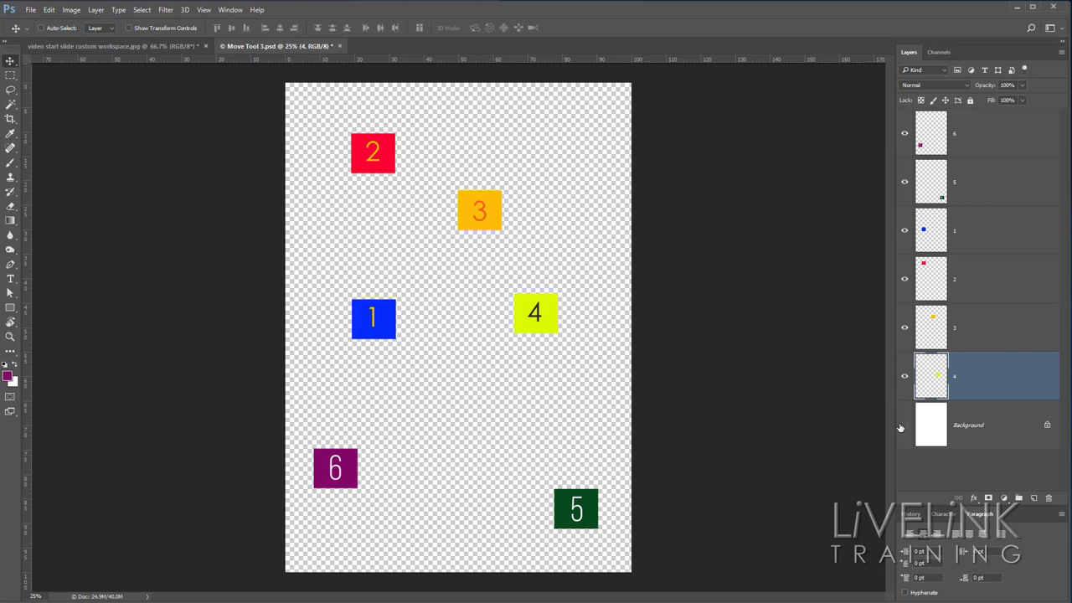
{"action": "left_click", "coordinate": [904, 426]}
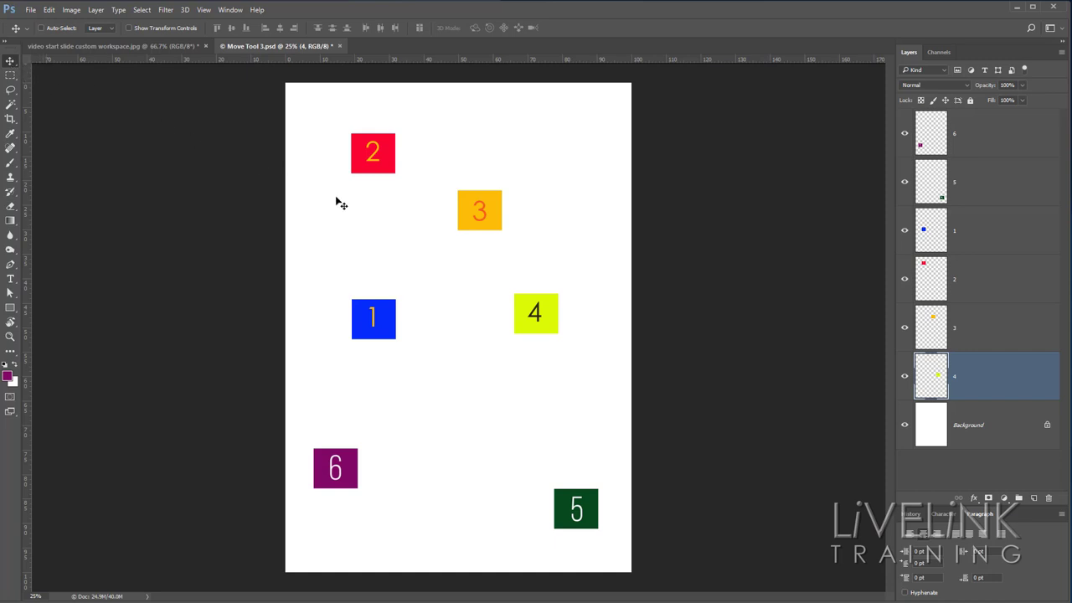
- Move square 4 closer to the page's right edge, keeping layer 4 active while starting some moves over other squares
{"action": "mouse_move", "coordinate": [552, 324]}
{"action": "left_mouse_down"}
{"action": "mouse_move", "coordinate": [586, 235]}
{"action": "mouse_move", "coordinate": [498, 326]}
{"action": "mouse_move", "coordinate": [581, 293]}
{"action": "mouse_move", "coordinate": [530, 300]}
{"action": "mouse_move", "coordinate": [542, 338]}
{"action": "mouse_move", "coordinate": [555, 324]}
{"action": "mouse_move", "coordinate": [548, 310]}
{"action": "mouse_move", "coordinate": [566, 317]}
{"action": "left_mouse_up"}
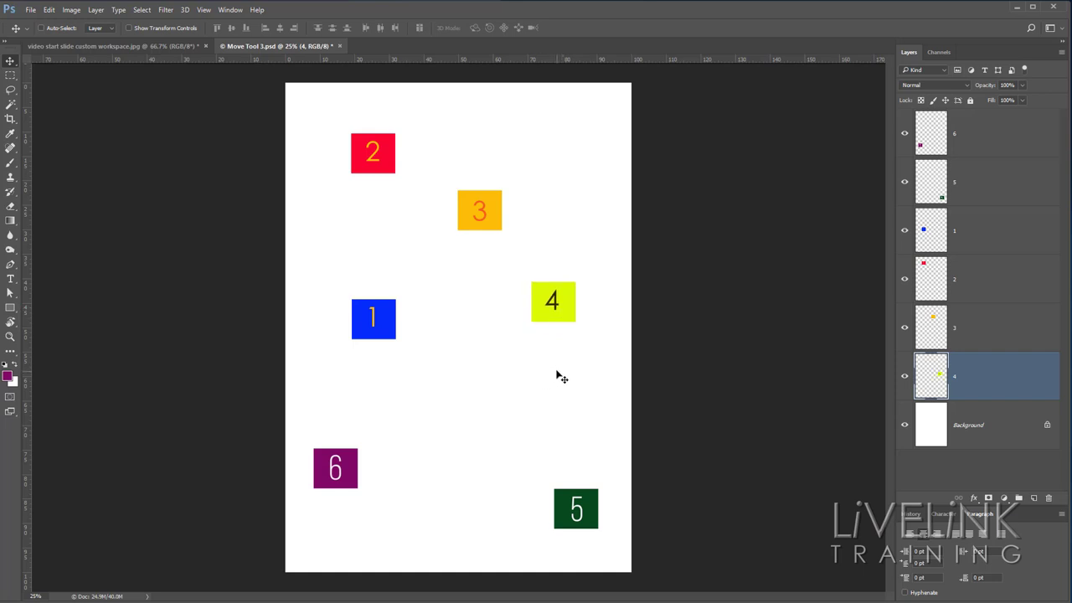
{"action": "left_click_drag", "start_coordinate": [492, 200], "coordinate": [494, 249]}
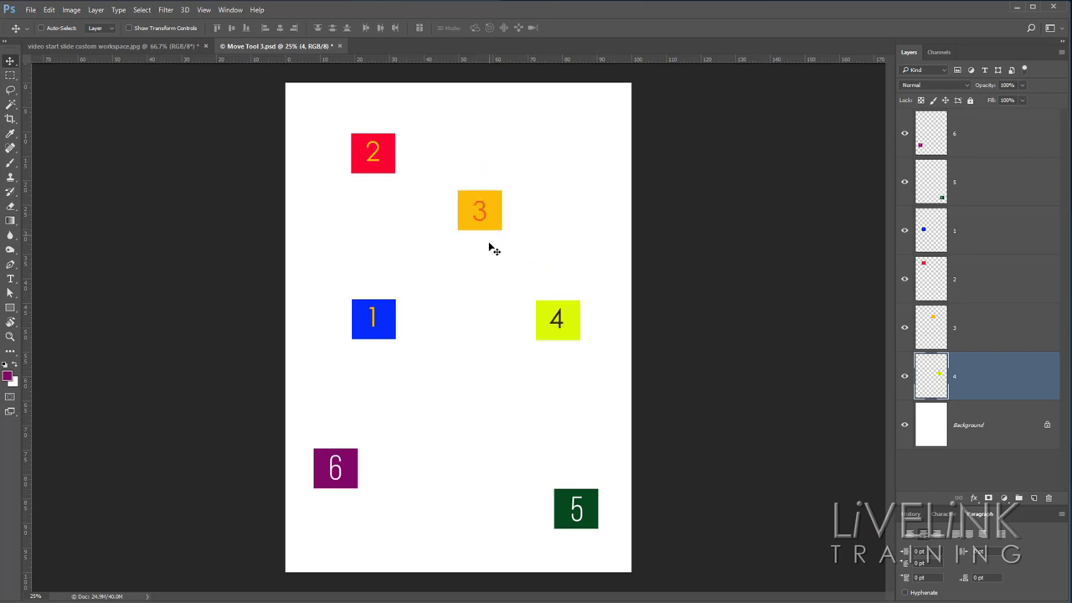
{"action": "left_click_drag", "start_coordinate": [376, 321], "coordinate": [399, 325]}
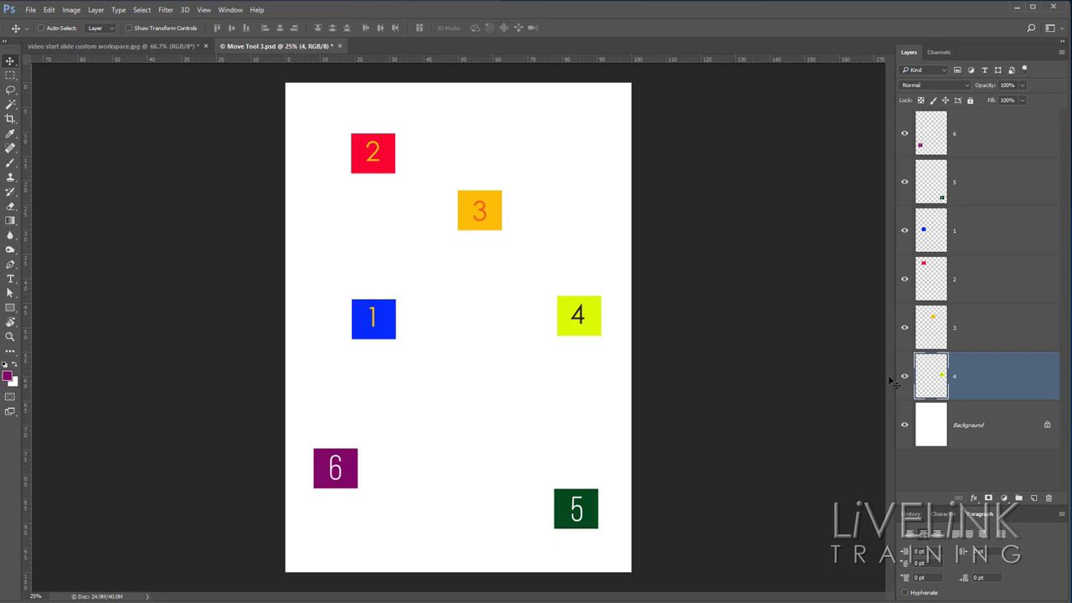
- Make layer 3 active and move the orange square 3 up and to the right, above square 4
{"action": "left_click", "coordinate": [991, 334]}
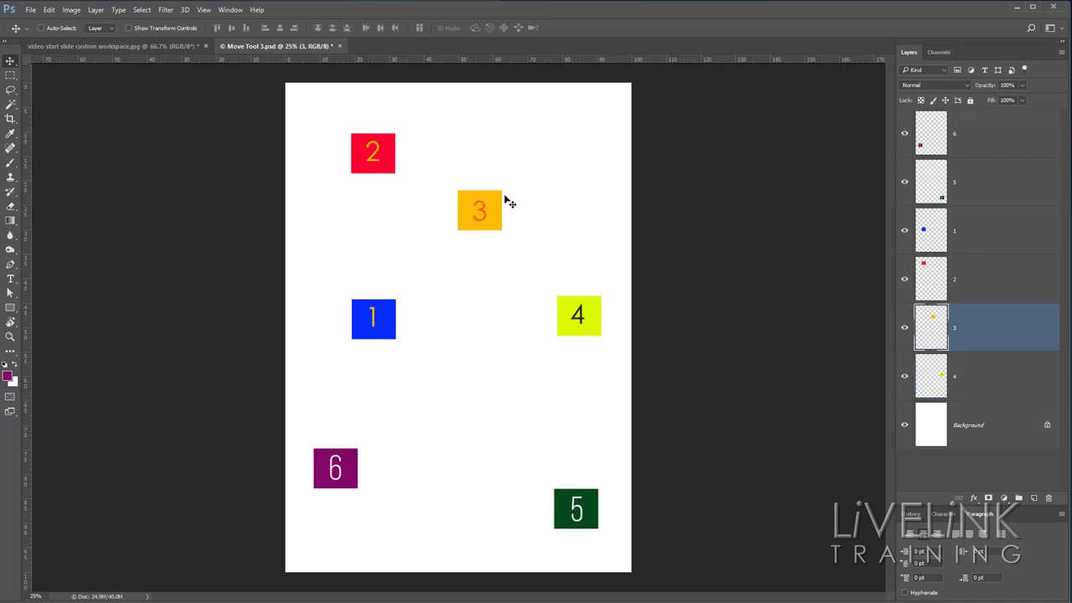
{"action": "mouse_move", "coordinate": [480, 212]}
{"action": "left_mouse_down"}
{"action": "mouse_move", "coordinate": [482, 199]}
{"action": "mouse_move", "coordinate": [495, 199]}
{"action": "mouse_move", "coordinate": [474, 201]}
{"action": "left_mouse_up"}
{"action": "left_click_drag", "start_coordinate": [580, 327], "coordinate": [545, 294]}
{"action": "left_click_drag", "start_coordinate": [378, 164], "coordinate": [456, 163]}
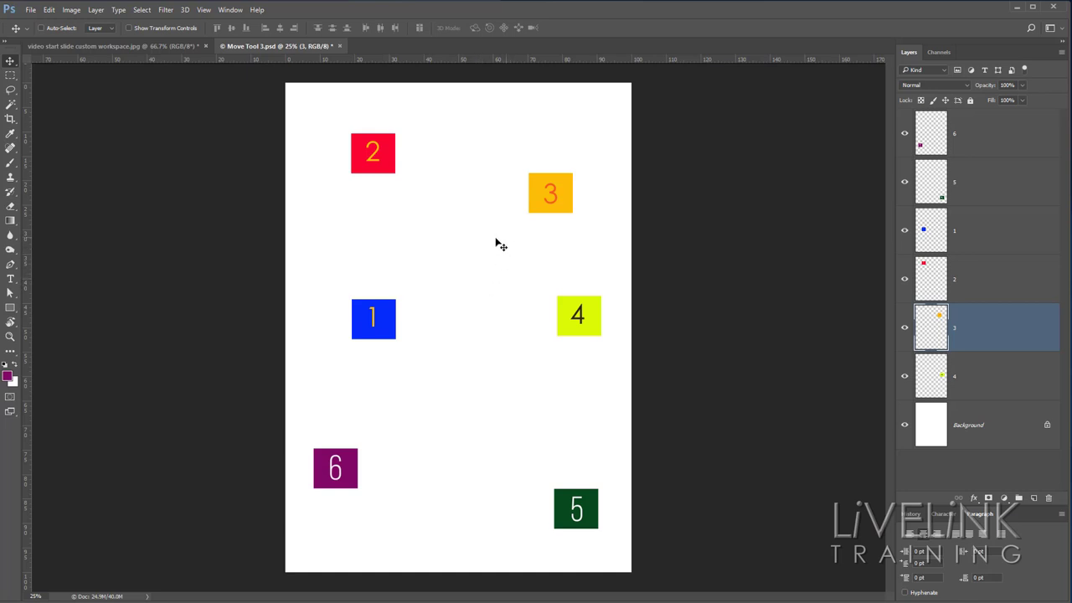
- Switch off the Background layer's visibility and turn it back on
{"action": "key", "text": "ctrl"}
{"action": "left_click", "coordinate": [905, 425]}
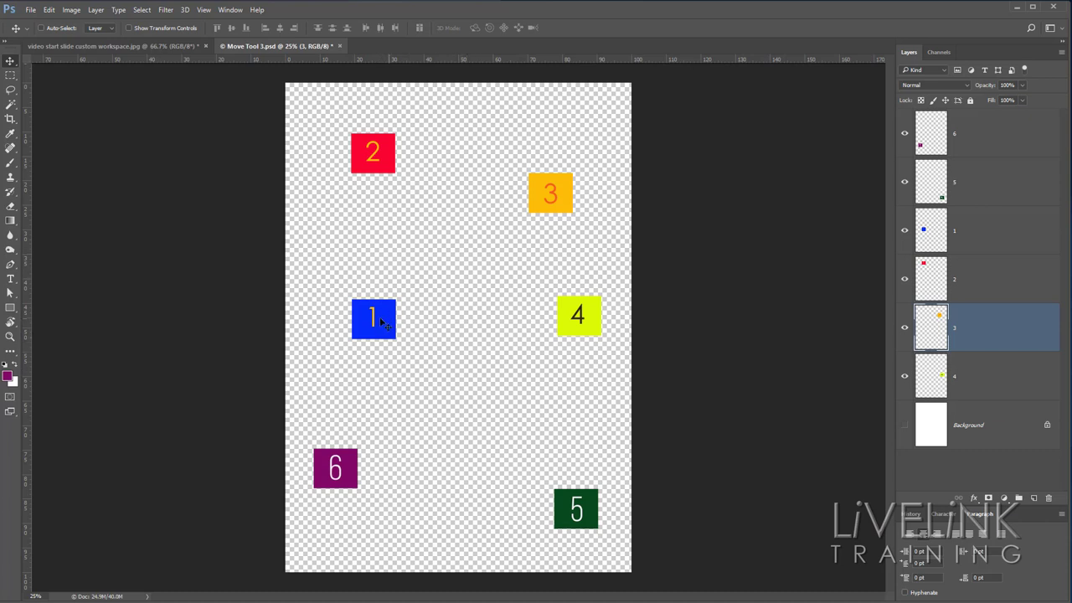
{"action": "left_click", "coordinate": [904, 426]}
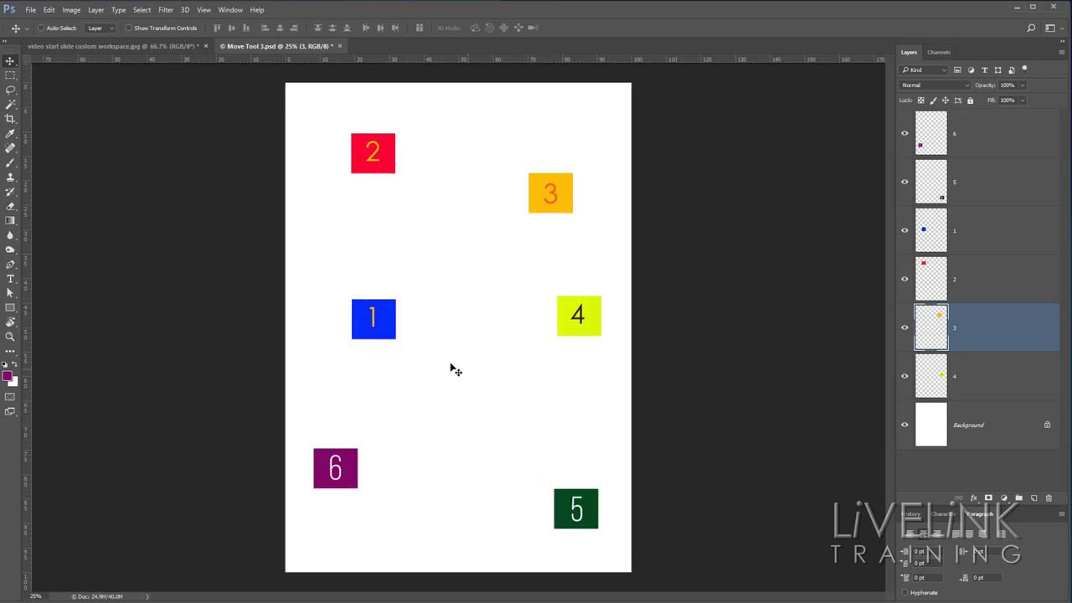
- Pick the blue square 1 on the canvas with temporary Auto-Select and move it straight up a little
{"action": "key", "text": "ctrl"}
{"action": "mouse_move", "coordinate": [381, 333]}
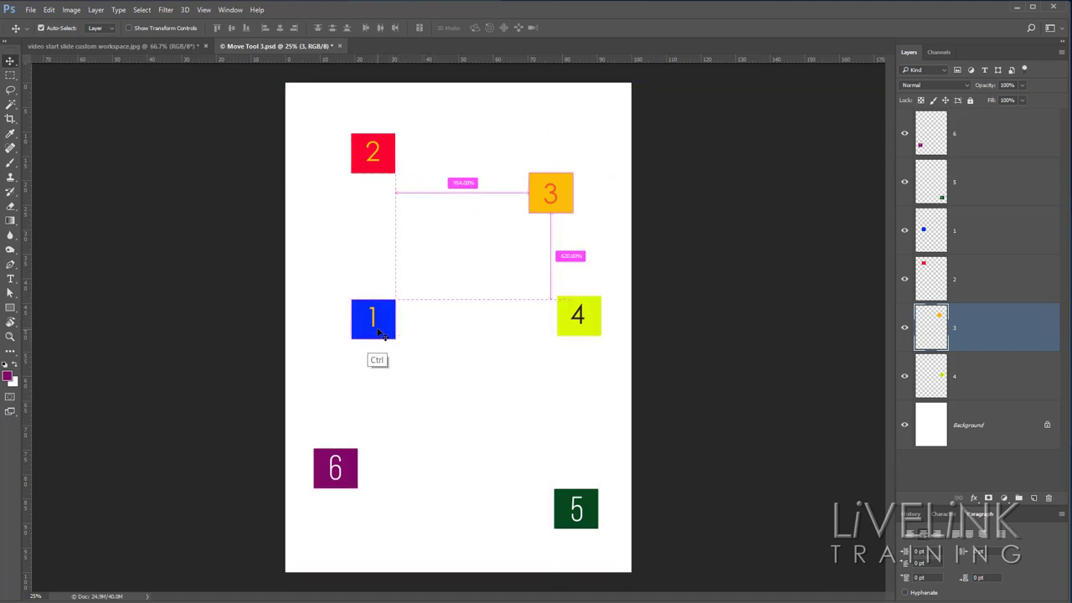
{"action": "left_click", "coordinate": [383, 318], "text": "ctrl"}
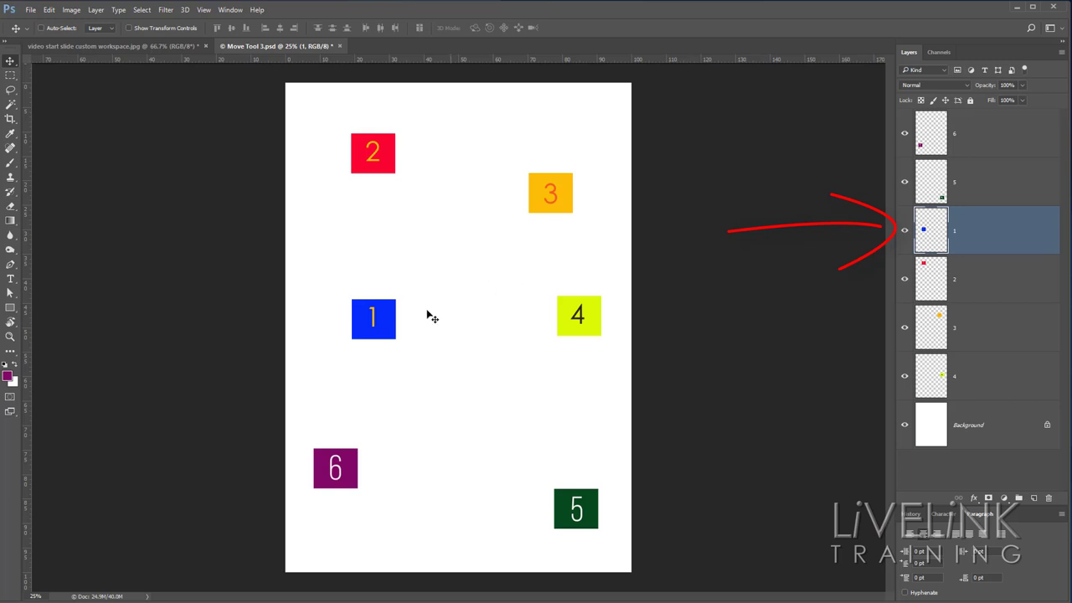
{"action": "mouse_move", "coordinate": [391, 331]}
{"action": "left_mouse_down"}
{"action": "mouse_move", "coordinate": [382, 295]}
{"action": "mouse_move", "coordinate": [400, 311]}
{"action": "mouse_move", "coordinate": [391, 299]}
{"action": "left_mouse_up"}
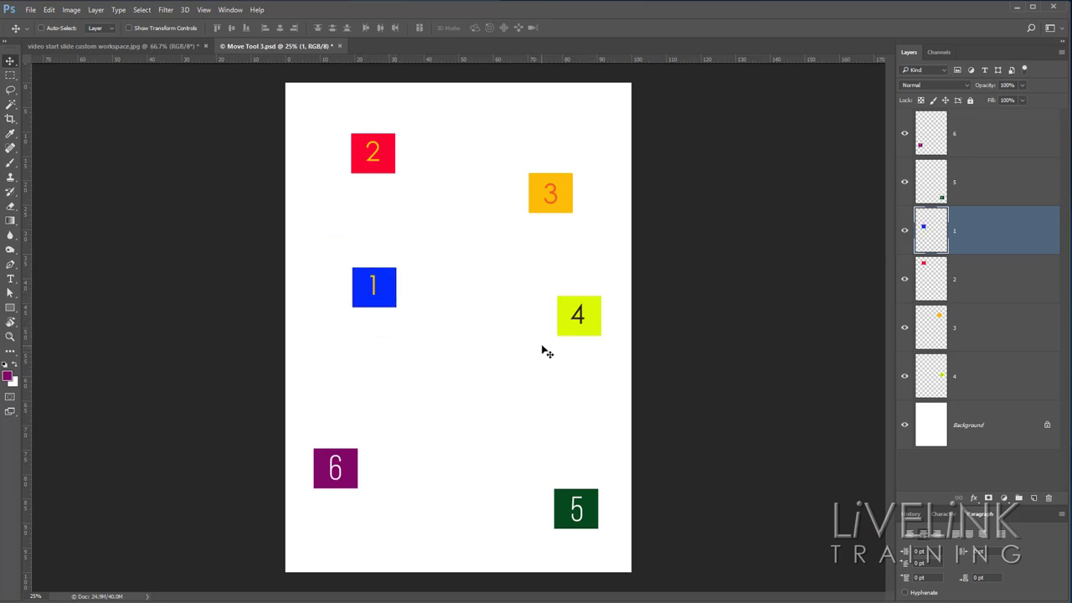
- Pick square 4 on the canvas with temporary Auto-Select and move it slightly left and down
{"action": "key", "text": "ctrl"}
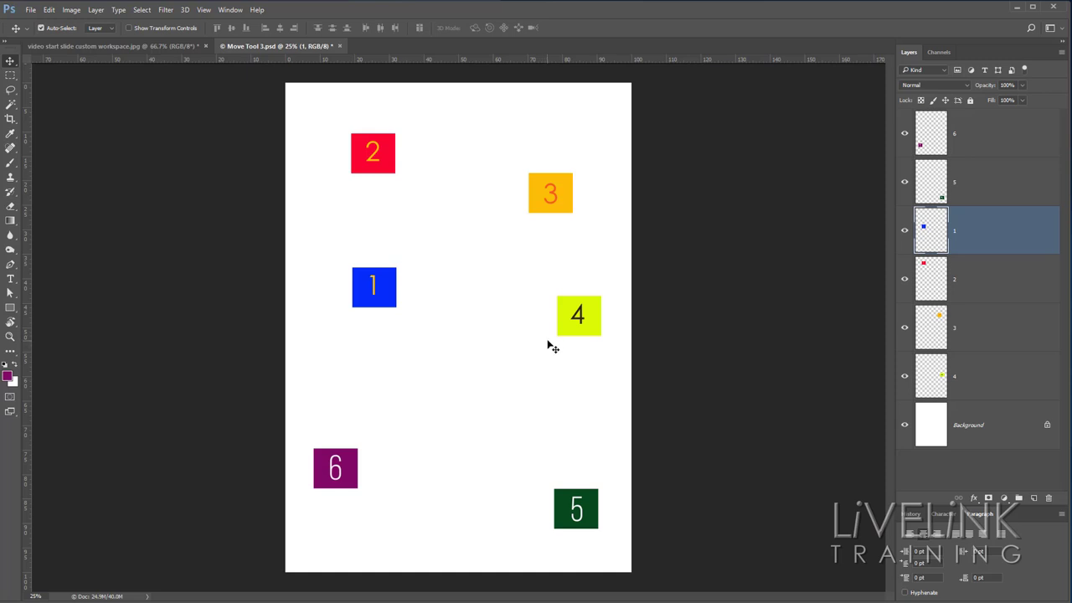
{"action": "left_click", "coordinate": [589, 329], "text": "ctrl"}
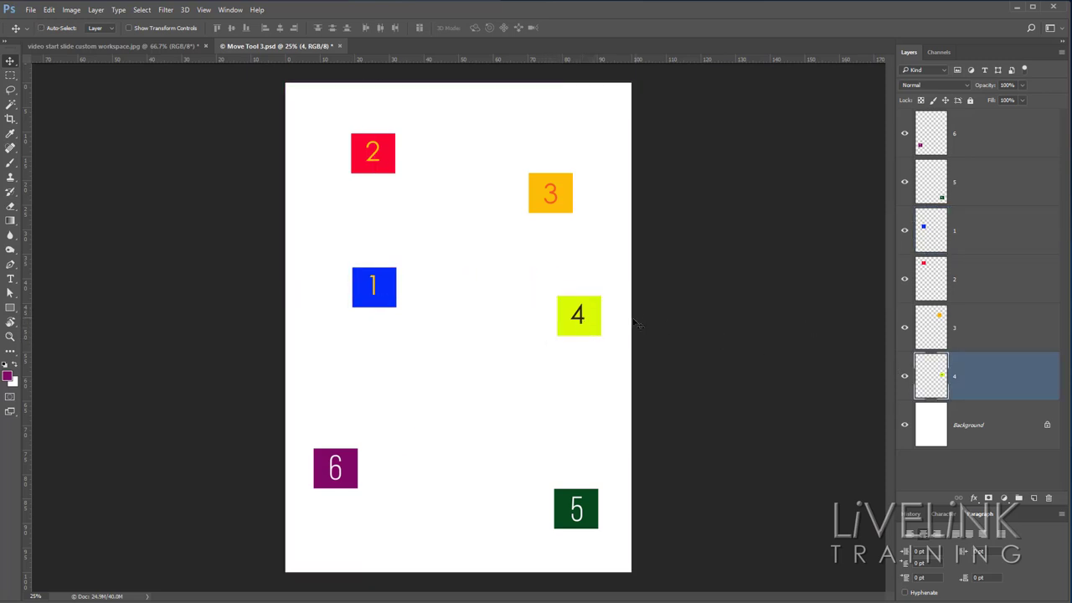
{"action": "mouse_move", "coordinate": [586, 325]}
{"action": "left_mouse_down"}
{"action": "mouse_move", "coordinate": [480, 360]}
{"action": "mouse_move", "coordinate": [511, 380]}
{"action": "mouse_move", "coordinate": [511, 303]}
{"action": "mouse_move", "coordinate": [496, 335]}
{"action": "mouse_move", "coordinate": [571, 330]}
{"action": "left_mouse_up"}
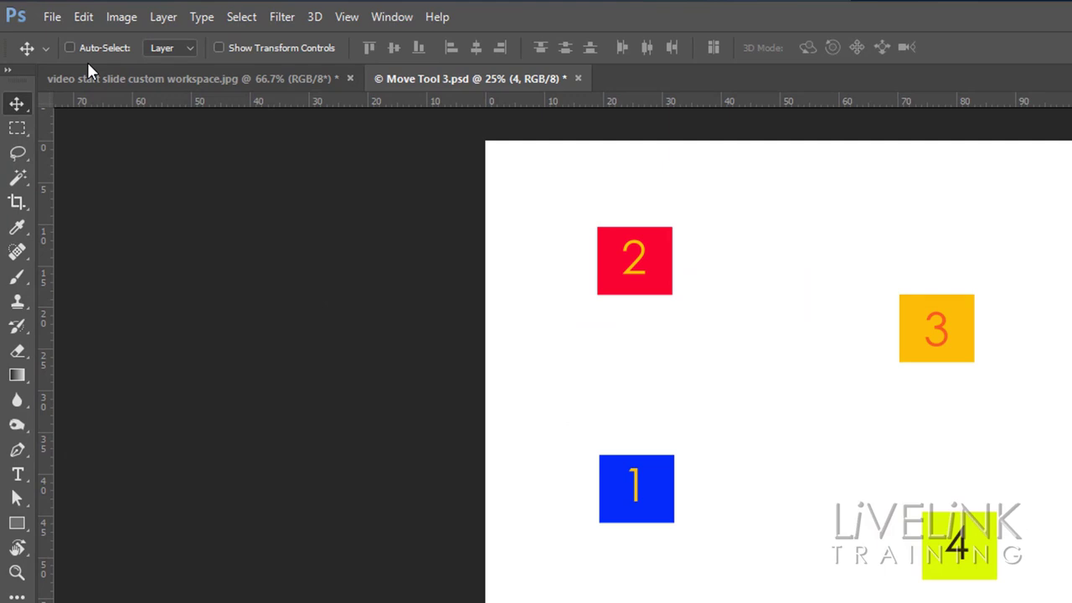
- Turn on Auto-Select permanently and shift squares 1, 2 and 3 slightly, picking each one directly on the canvas
{"action": "left_click", "coordinate": [71, 48]}
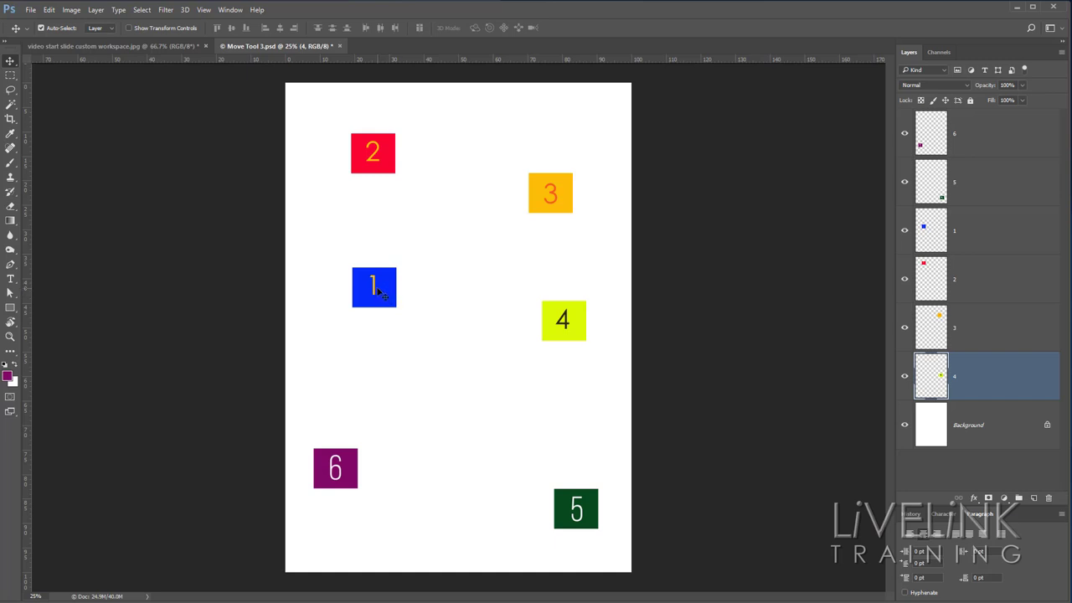
{"action": "mouse_move", "coordinate": [377, 290]}
{"action": "left_mouse_down"}
{"action": "mouse_move", "coordinate": [452, 287]}
{"action": "mouse_move", "coordinate": [441, 307]}
{"action": "mouse_move", "coordinate": [369, 287]}
{"action": "mouse_move", "coordinate": [404, 264]}
{"action": "mouse_move", "coordinate": [380, 309]}
{"action": "left_mouse_up"}
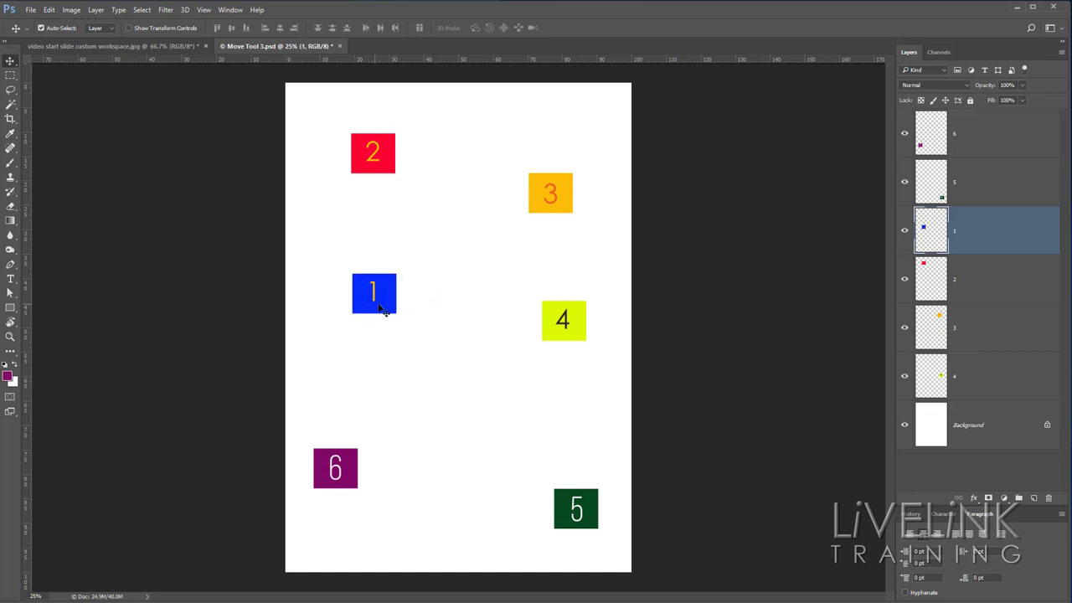
{"action": "mouse_move", "coordinate": [387, 163]}
{"action": "left_mouse_down"}
{"action": "mouse_move", "coordinate": [415, 167]}
{"action": "mouse_move", "coordinate": [362, 173]}
{"action": "mouse_move", "coordinate": [380, 179]}
{"action": "left_mouse_up"}
{"action": "mouse_move", "coordinate": [549, 197]}
{"action": "left_mouse_down"}
{"action": "mouse_move", "coordinate": [563, 173]}
{"action": "mouse_move", "coordinate": [540, 195]}
{"action": "left_mouse_up"}
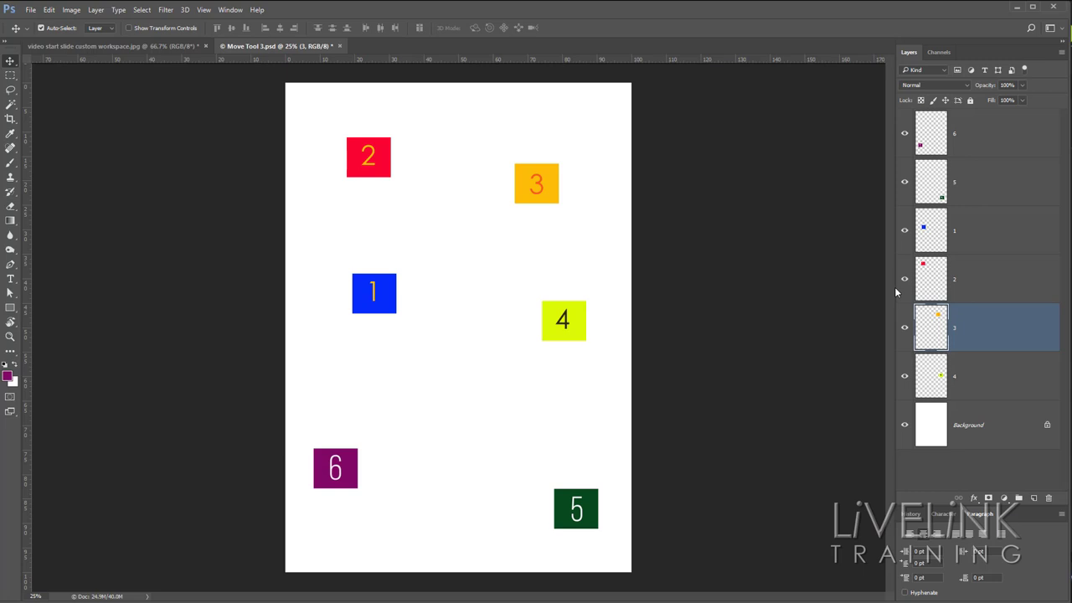
- Hide layers 5, 1, 2, 3, 4 and Background one by one, leaving only layer 6 shown
{"action": "left_click", "coordinate": [905, 183]}
{"action": "left_click", "coordinate": [904, 230]}
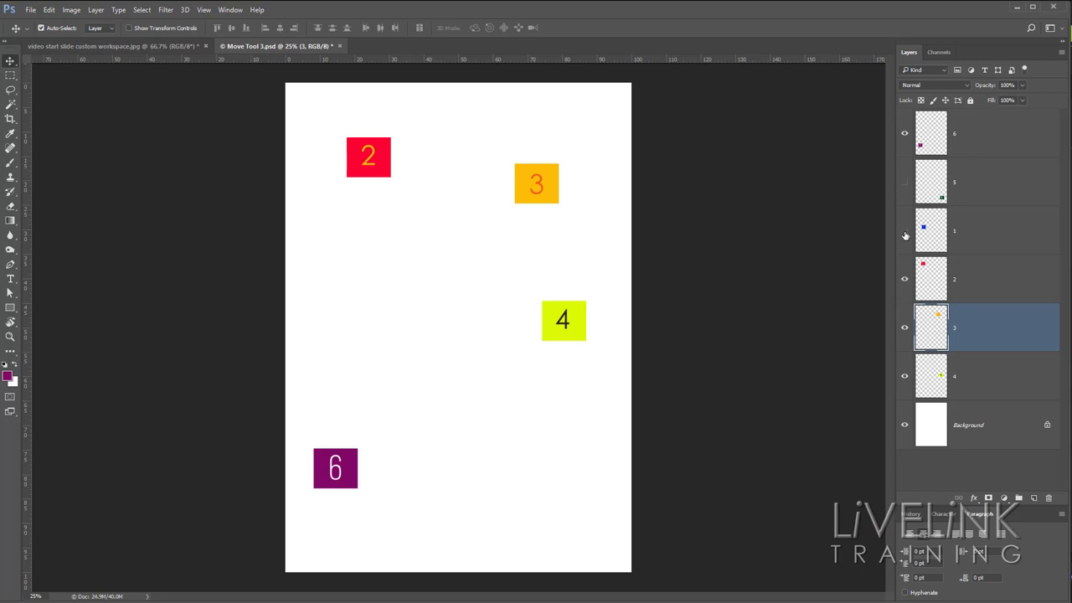
{"action": "left_click", "coordinate": [905, 279]}
{"action": "left_click", "coordinate": [903, 327]}
{"action": "left_click", "coordinate": [904, 376]}
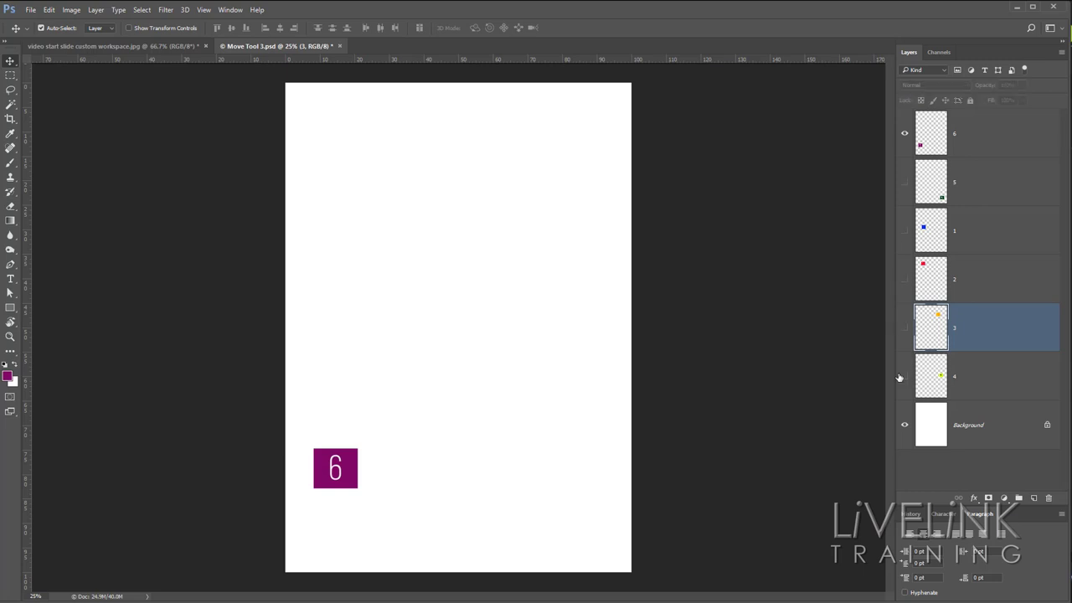
{"action": "left_click", "coordinate": [904, 424]}
- Show the Background layer and layers 4, 3, 2, 1 and 5 again one by one
{"action": "left_click", "coordinate": [904, 424]}
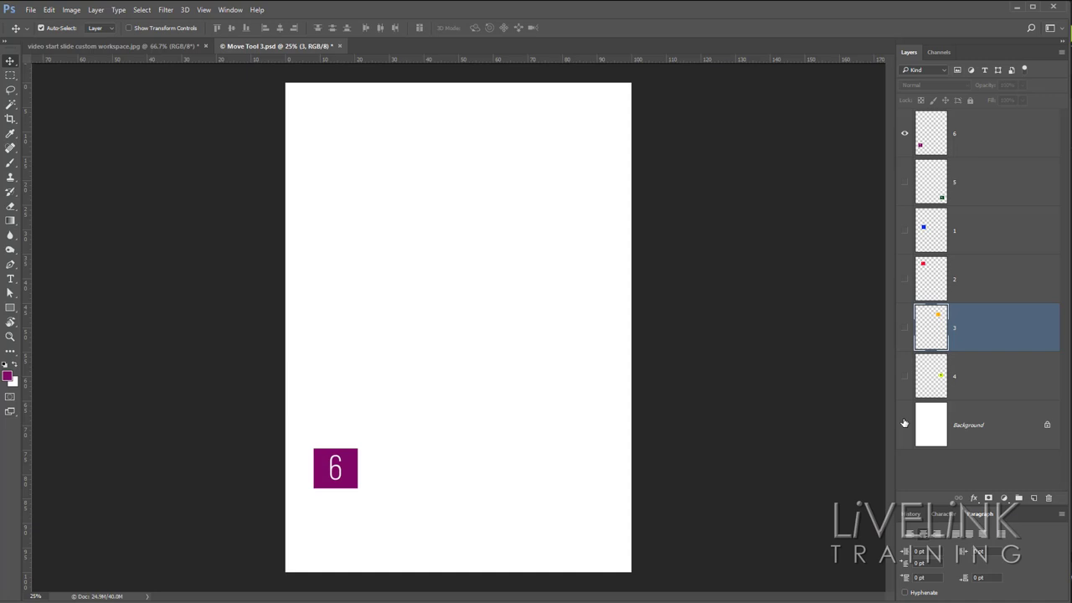
{"action": "left_click", "coordinate": [904, 376]}
{"action": "left_click", "coordinate": [905, 327]}
{"action": "left_click", "coordinate": [905, 278]}
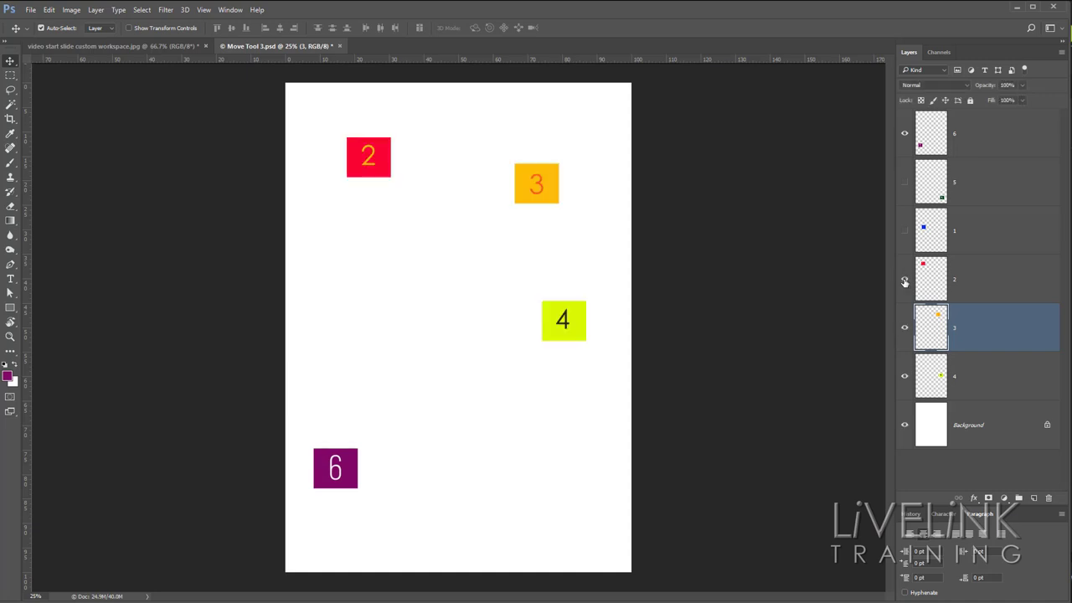
{"action": "left_click", "coordinate": [904, 230]}
{"action": "left_click", "coordinate": [904, 182]}
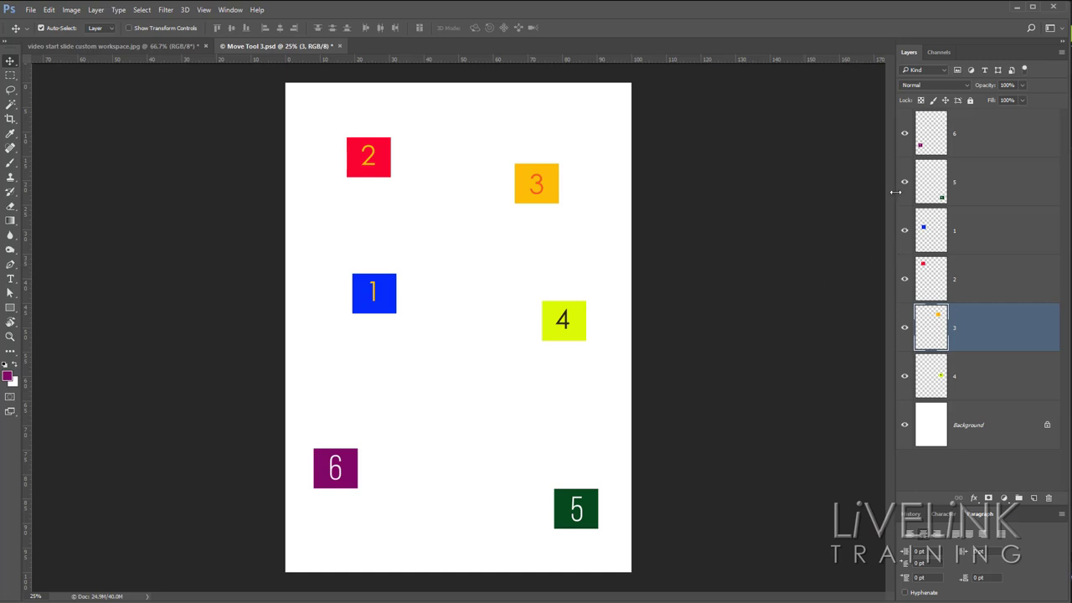
{"action": "mouse_move", "coordinate": [903, 184]}
{"action": "left_mouse_down"}
{"action": "mouse_move", "coordinate": [901, 436]}
{"action": "mouse_move", "coordinate": [911, 195]}
{"action": "left_mouse_up"}
- Make layer 1 active, isolate it by hiding all other layers at once, and restore their visibility
{"action": "left_click", "coordinate": [986, 241]}
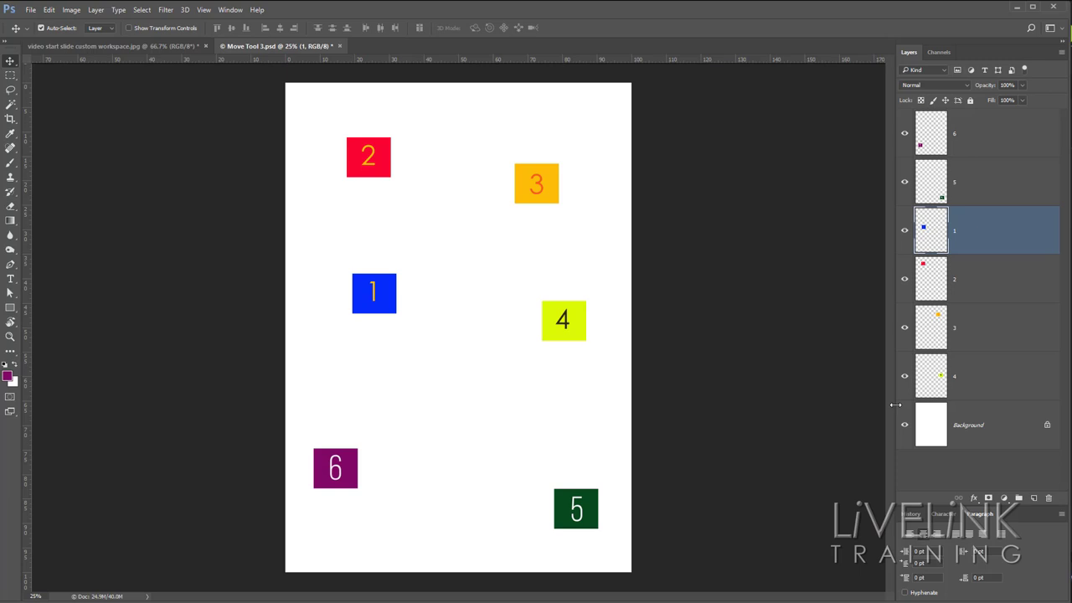
{"action": "key", "text": "alt"}
{"action": "left_click", "coordinate": [905, 231], "text": "alt"}
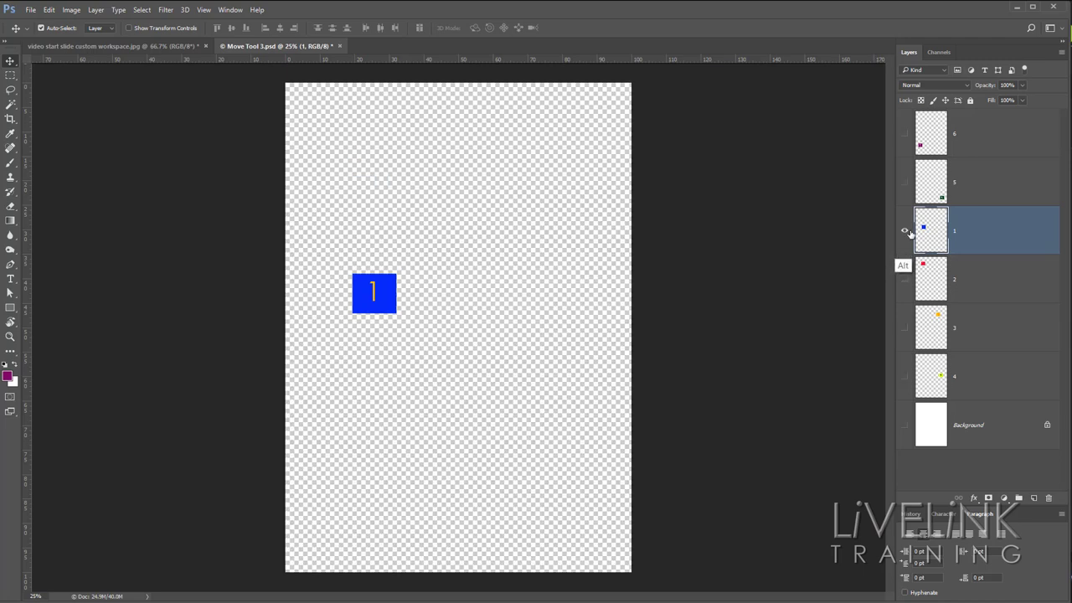
{"action": "left_click", "coordinate": [905, 231], "text": "alt"}
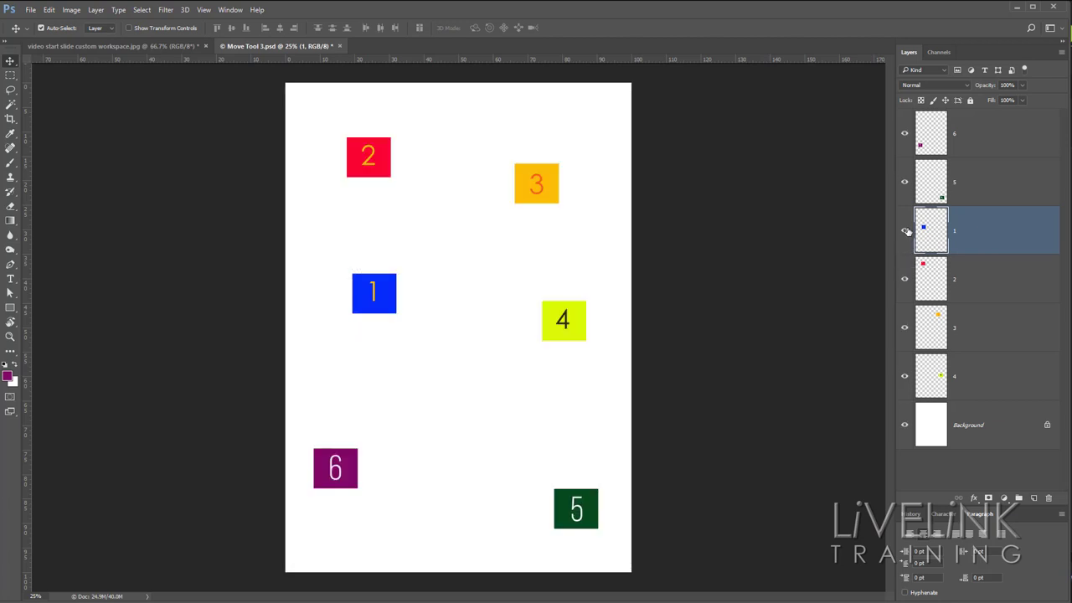
- Isolate layer 3 by hiding all other layers at once, and restore their visibility
{"action": "key", "text": "alt"}
{"action": "left_click", "coordinate": [902, 328], "text": "alt"}
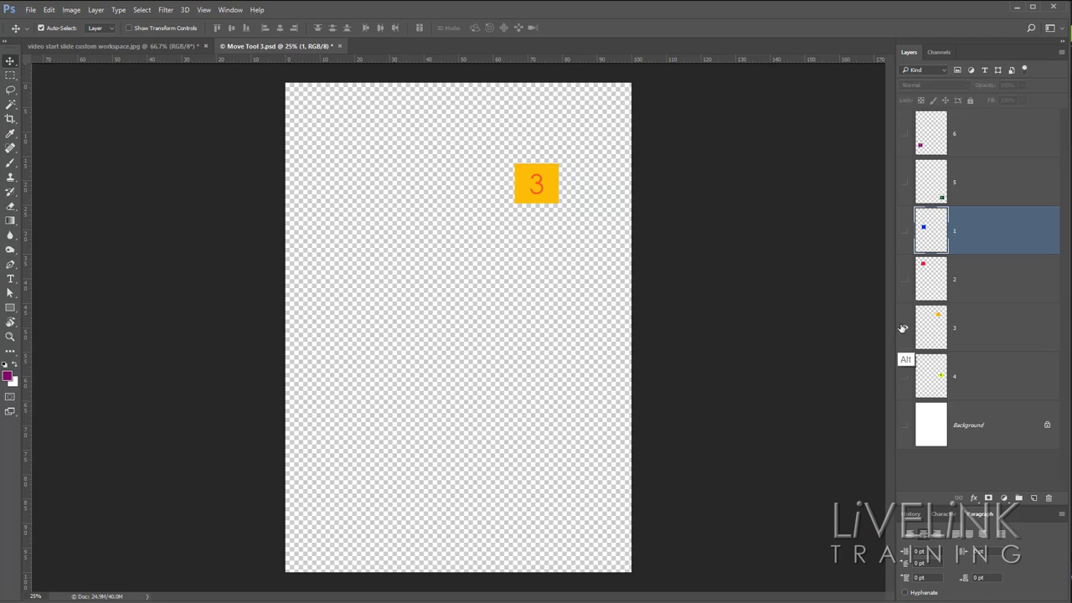
{"action": "left_click", "coordinate": [902, 327], "text": "alt"}
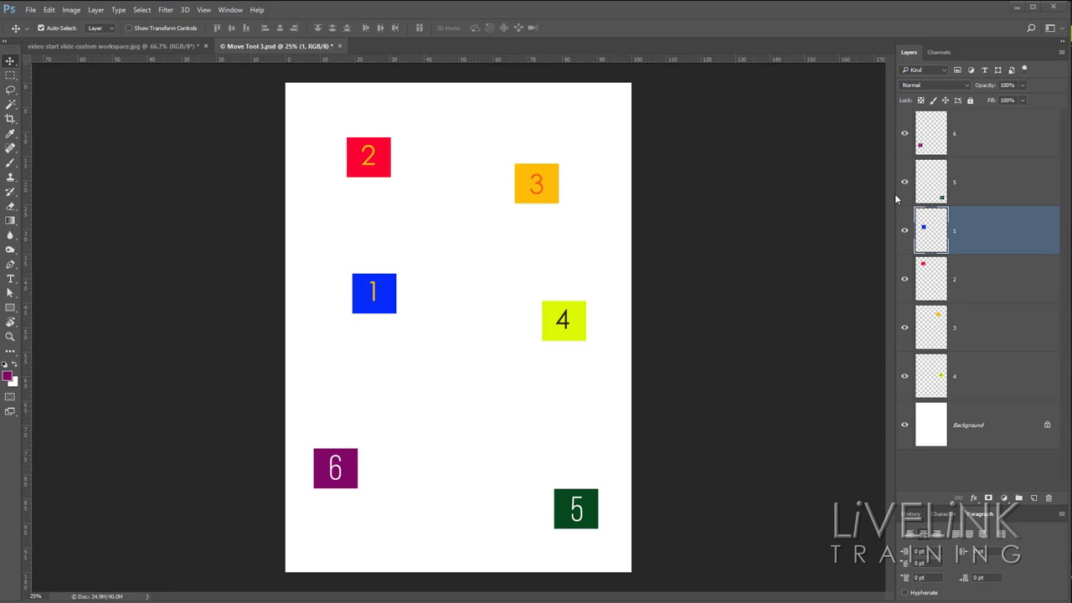
- Select the six numbered layers from 6 down to 4, leaving out the Background layer
{"action": "left_click", "coordinate": [987, 137]}
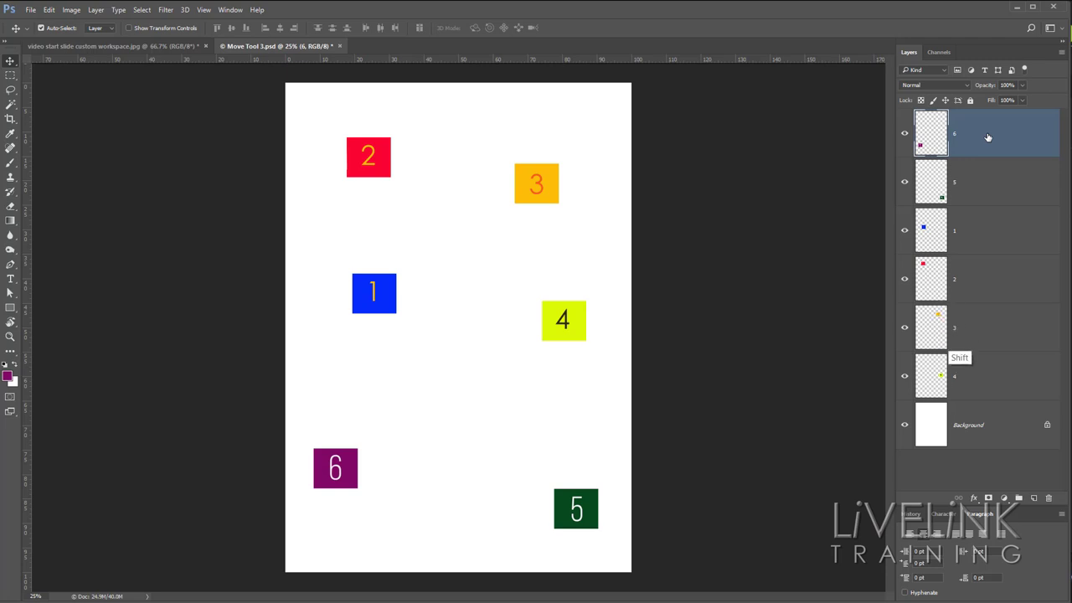
{"action": "left_click", "coordinate": [987, 383], "text": "shift"}
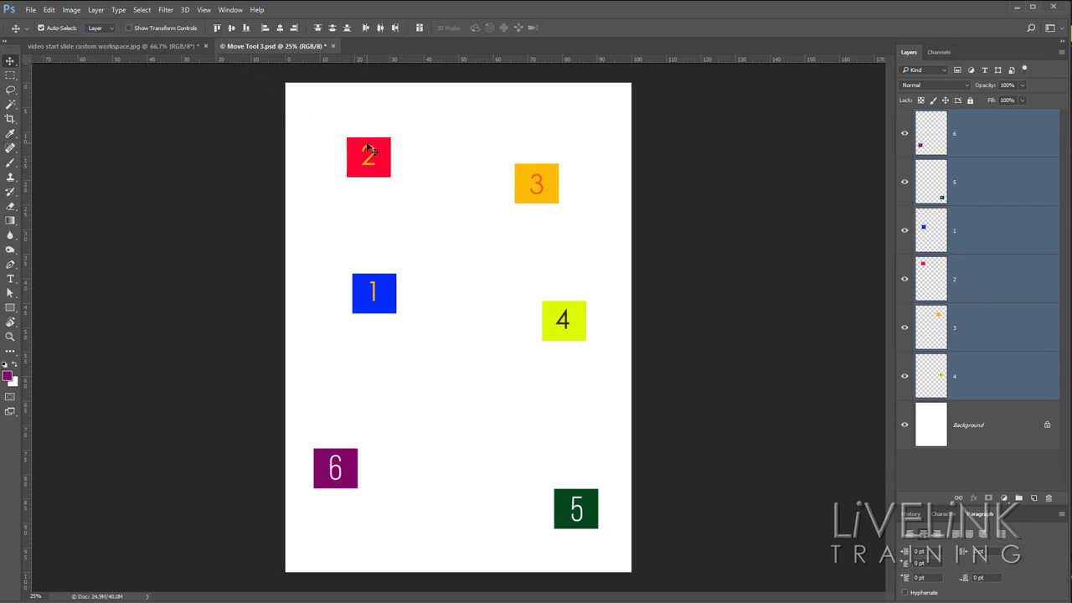
- Align the top edges of the six selected squares and undo the alignment
{"action": "left_click", "coordinate": [218, 27]}
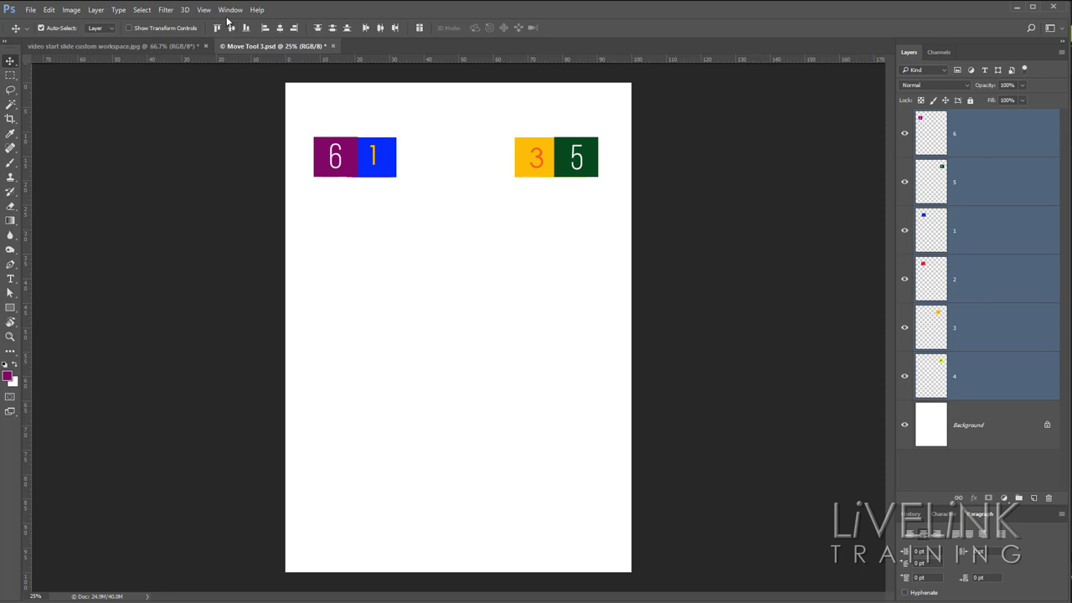
{"action": "key", "text": "ctrl+z"}
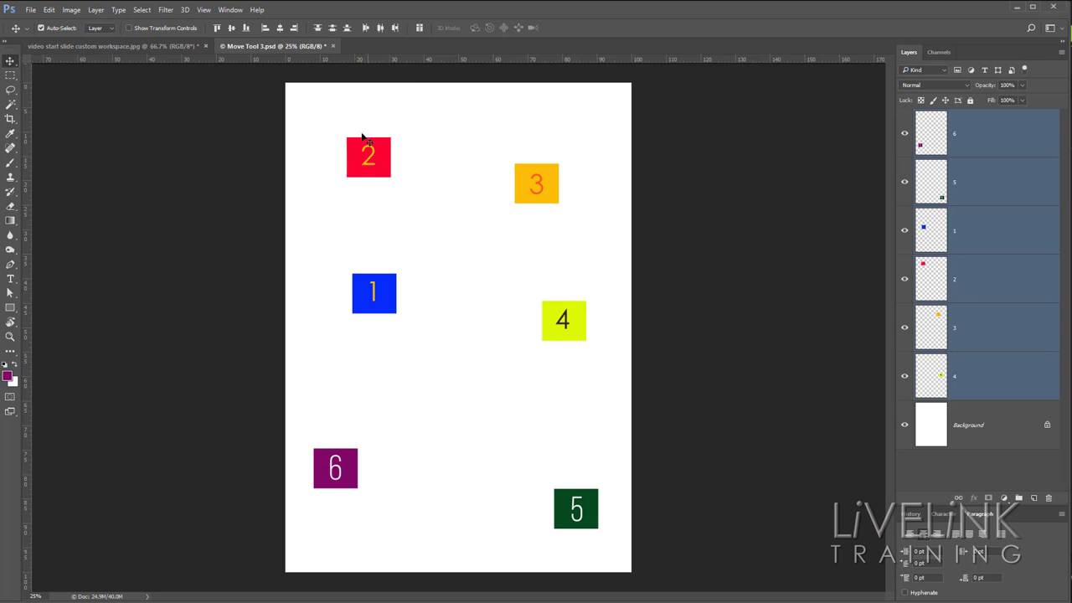
- Align the six selected squares by their vertical centers
{"action": "left_click", "coordinate": [231, 28]}
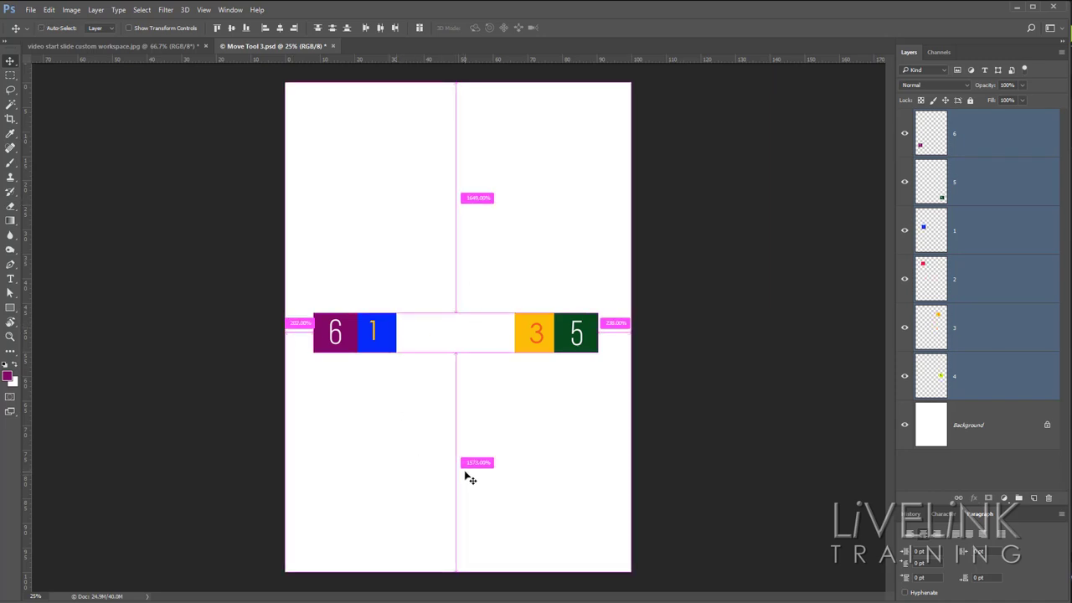
- Undo the vertical-center alignment, and try aligning the six selected squares by their bottom edges before undoing that as well
{"action": "key", "text": "ctrl+z"}
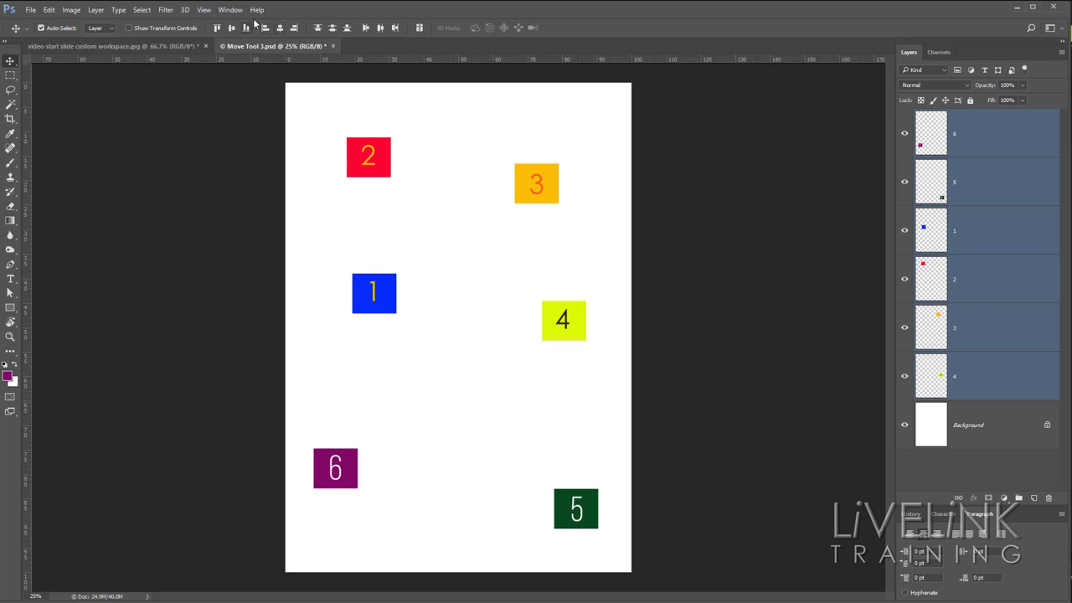
{"action": "left_click", "coordinate": [247, 29]}
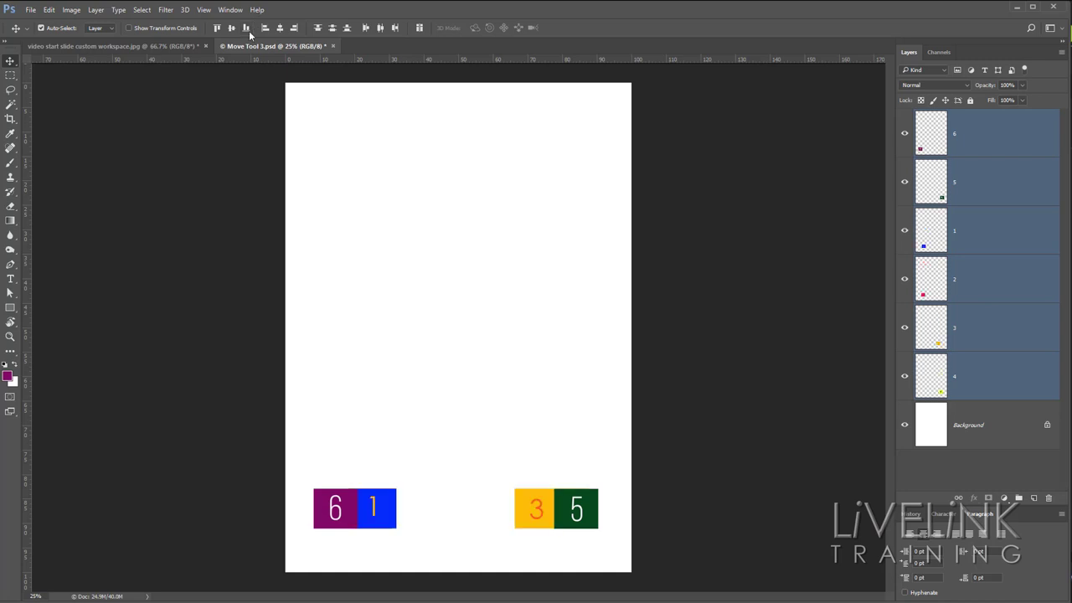
{"action": "key", "text": "ctrl+z"}
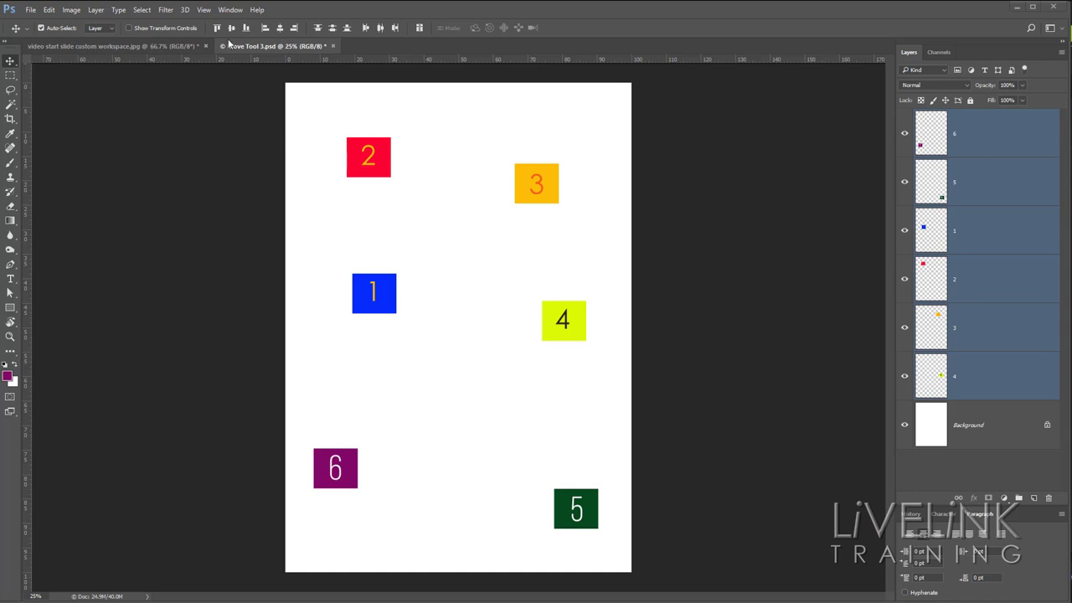
- Try aligning the six selected squares by their left edges and undo the alignment
{"action": "left_click", "coordinate": [265, 28]}
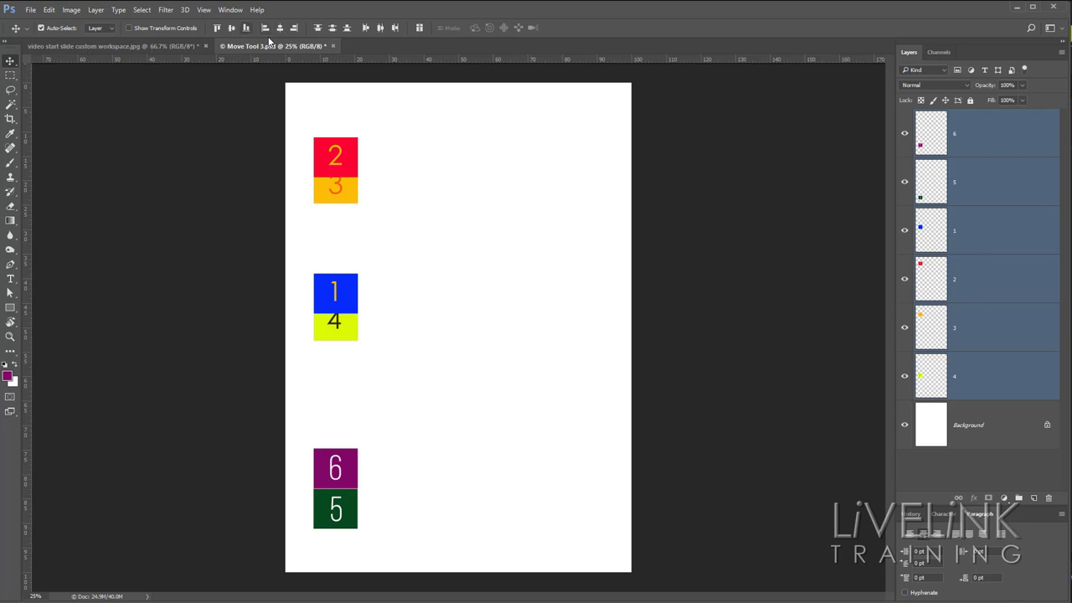
{"action": "key", "text": "ctrl+z"}
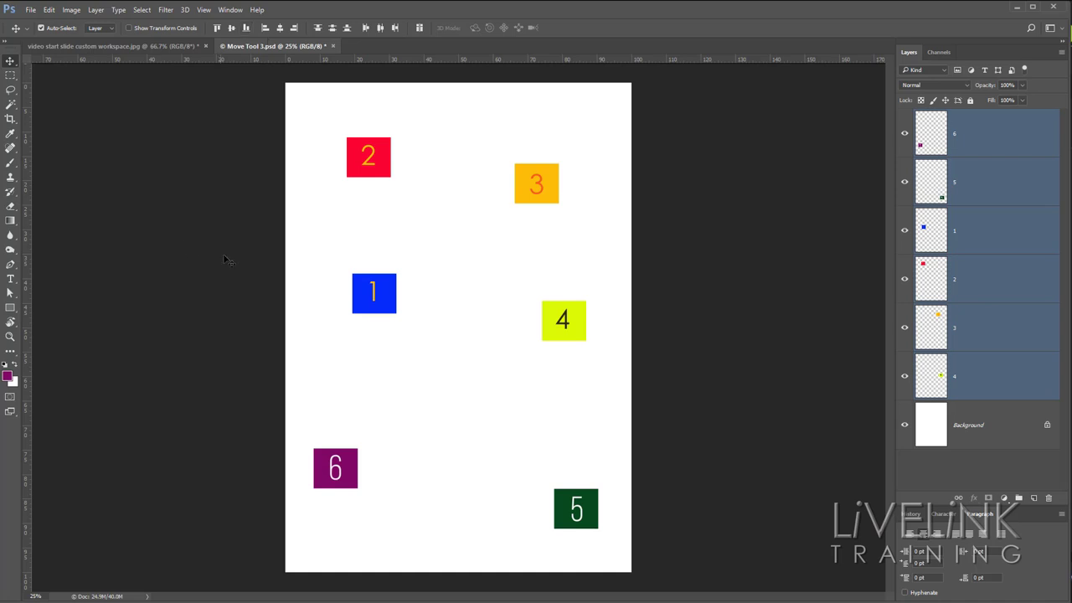
- Try aligning the six selected squares by their horizontal centers, undo it, and try aligning their right edges
{"action": "left_click", "coordinate": [279, 28]}
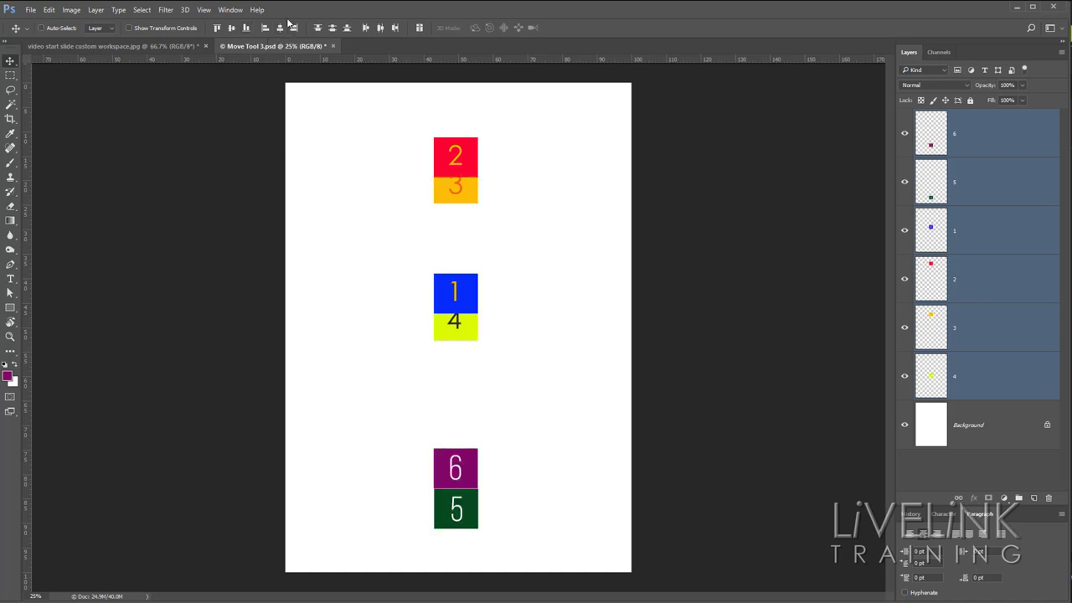
{"action": "key", "text": "ctrl+z"}
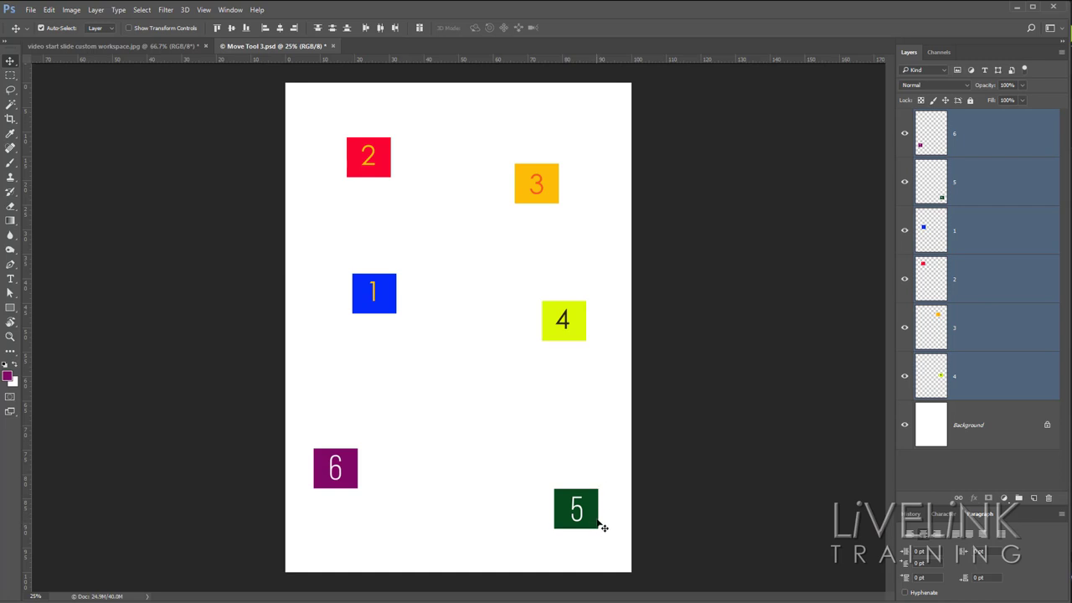
{"action": "left_click", "coordinate": [294, 29]}
- Align the six selected squares by their horizontal centers and distribute them evenly by their vertical centers
{"action": "left_click", "coordinate": [280, 27]}
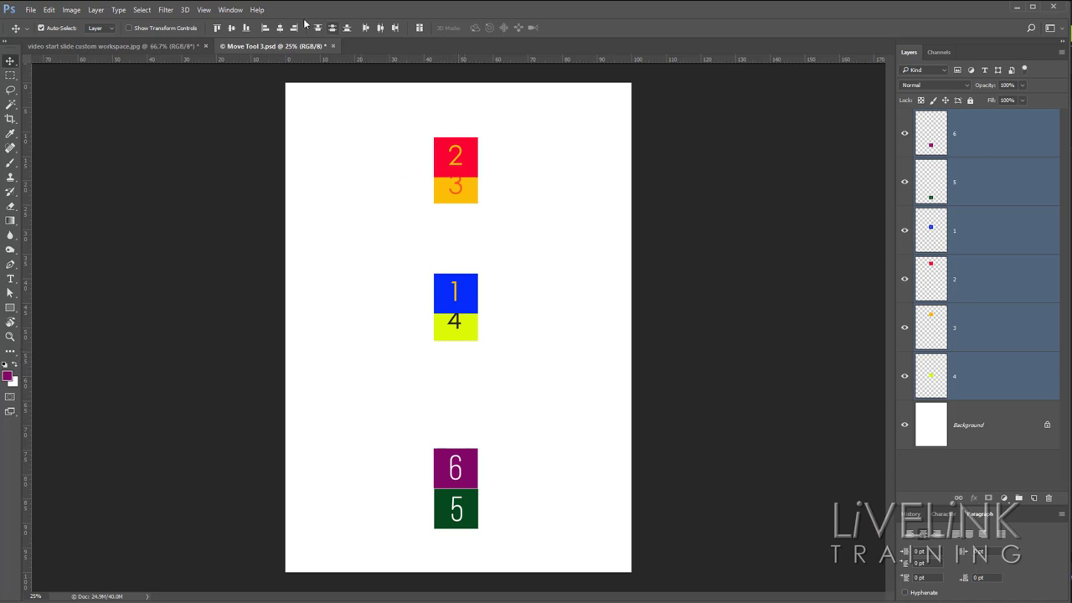
{"action": "left_click", "coordinate": [333, 29]}
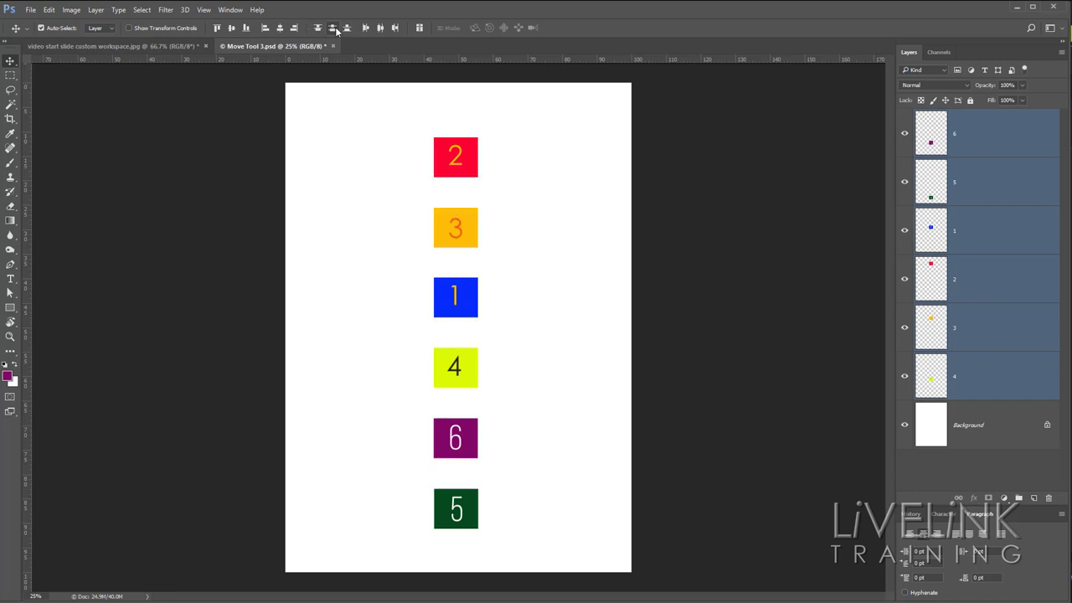